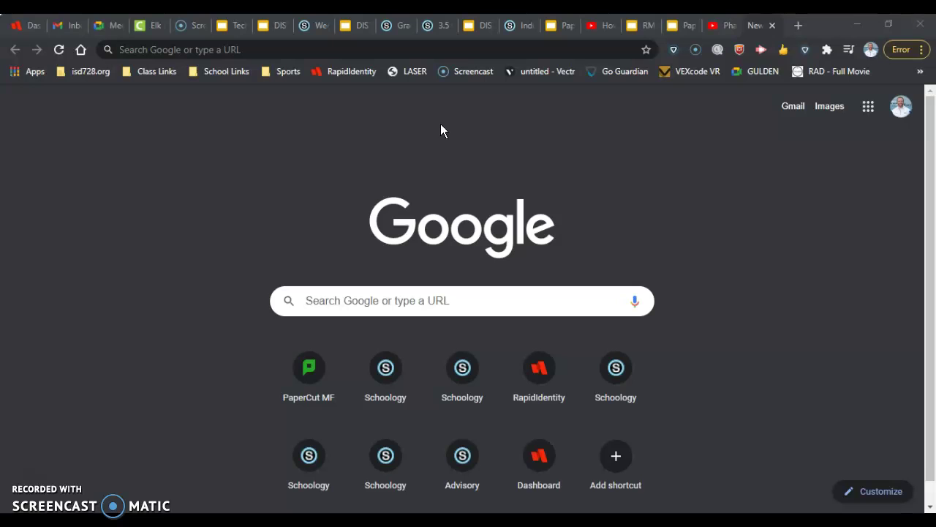
# Step: Open Google Drive from the Google apps grid on Chrome's new tab page
pyautogui.click(870, 109)
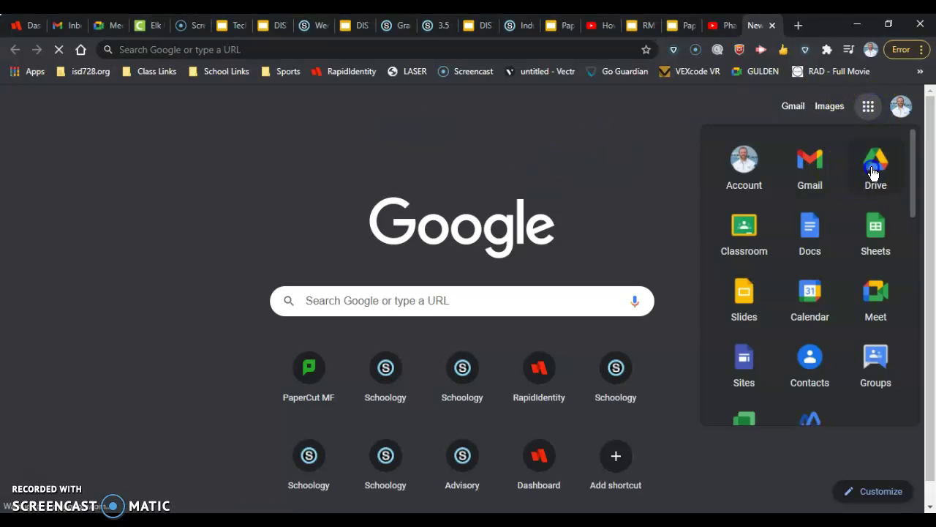
pyautogui.click(872, 172)
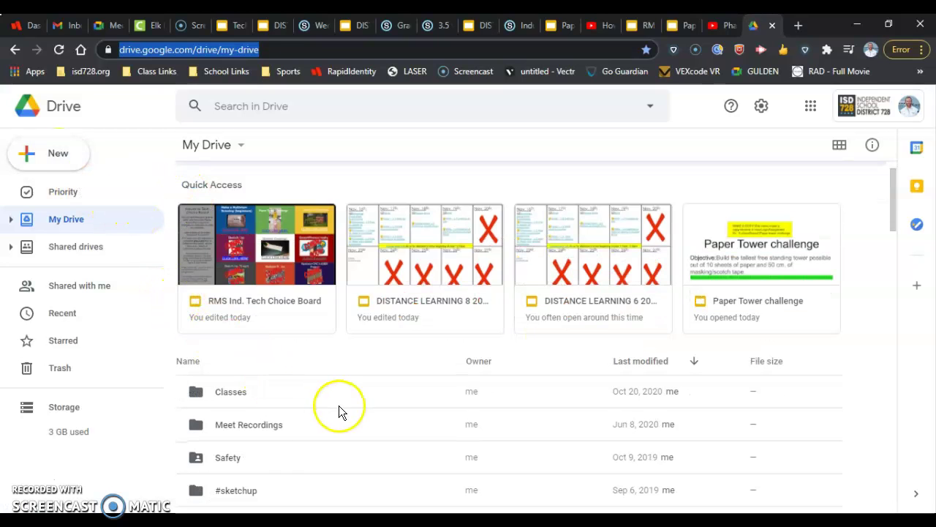
# Step: Navigate My Drive to Classes › Distance Learning › Quarter 2
pyautogui.scroll(-2, 560, 378)
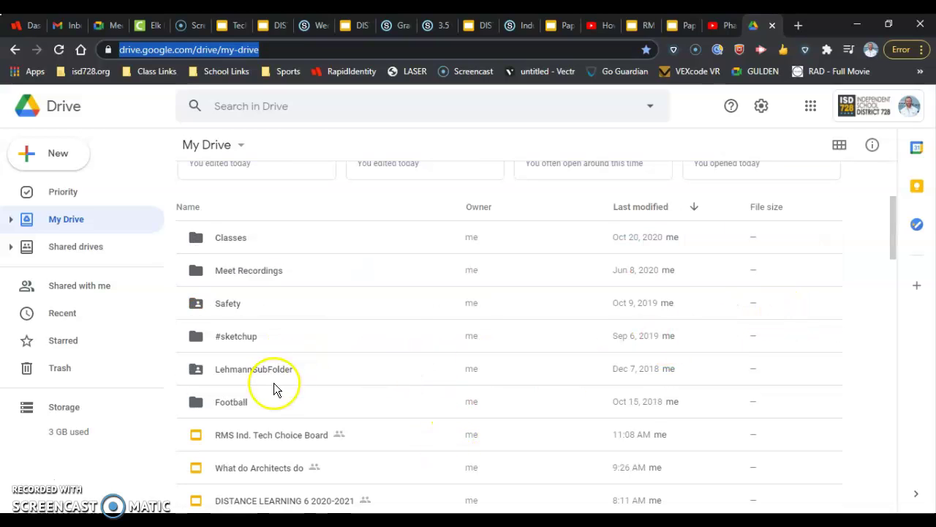
pyautogui.scroll(1, 256, 373)
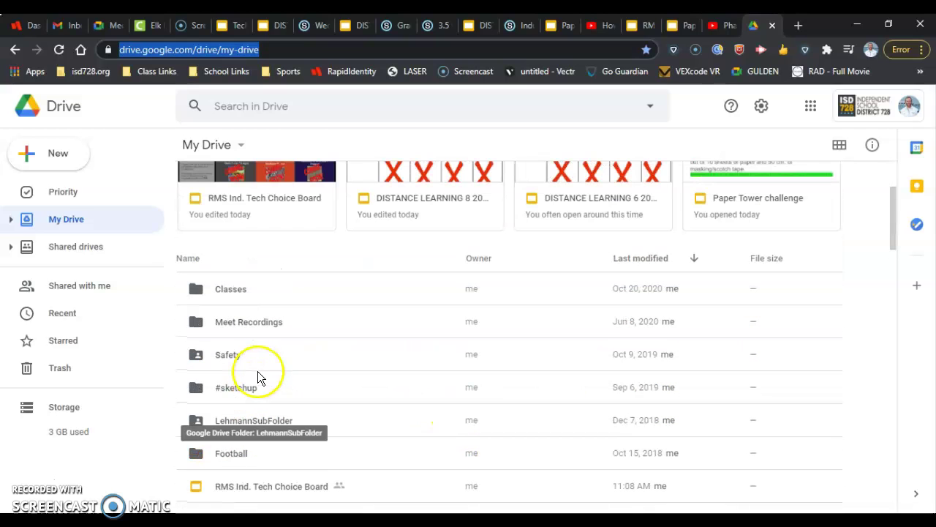
pyautogui.click(235, 289)
pyautogui.click(235, 289)
pyautogui.click(221, 249)
pyautogui.doubleClick(221, 250)
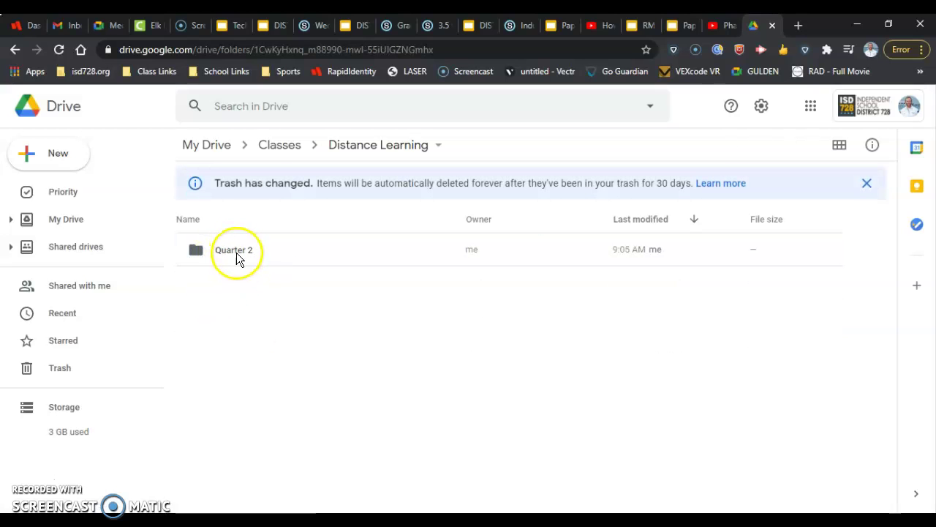
pyautogui.doubleClick(231, 250)
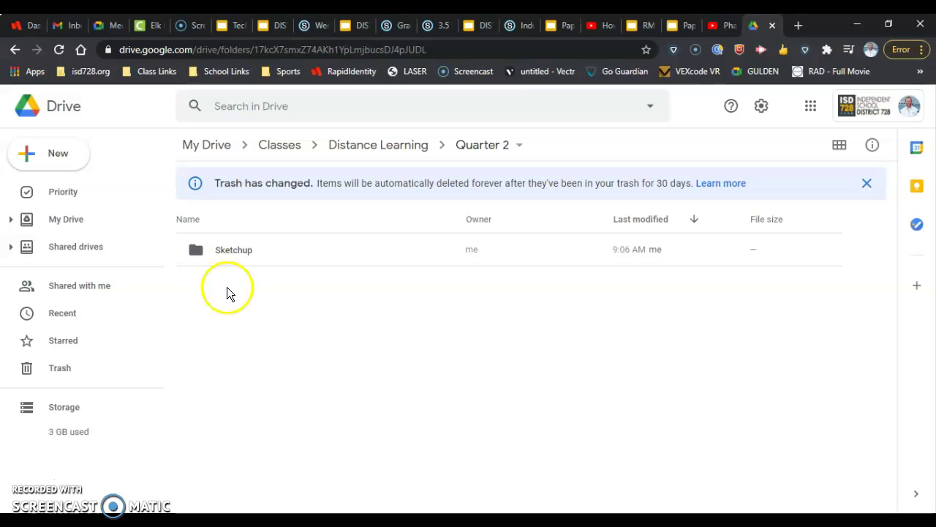
# Step: Cancel a started new folder, then go to Chrome's Apps page via the Apps bookmark
pyautogui.click(57, 155)
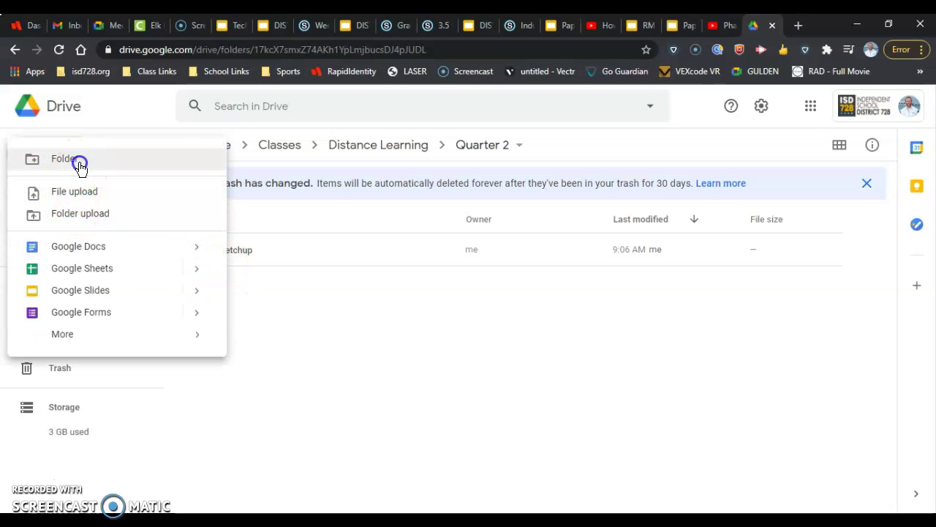
pyautogui.click(80, 171)
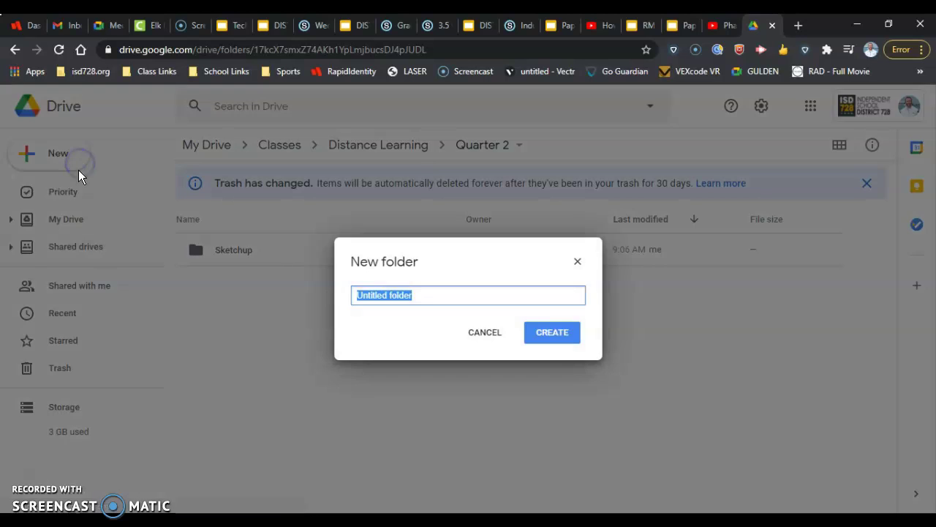
pyautogui.click(485, 333)
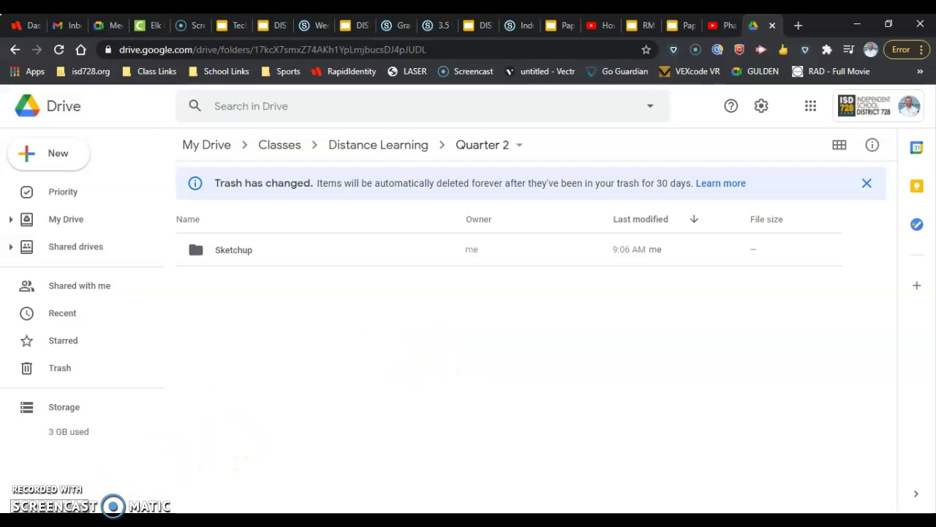
pyautogui.press('Tab')
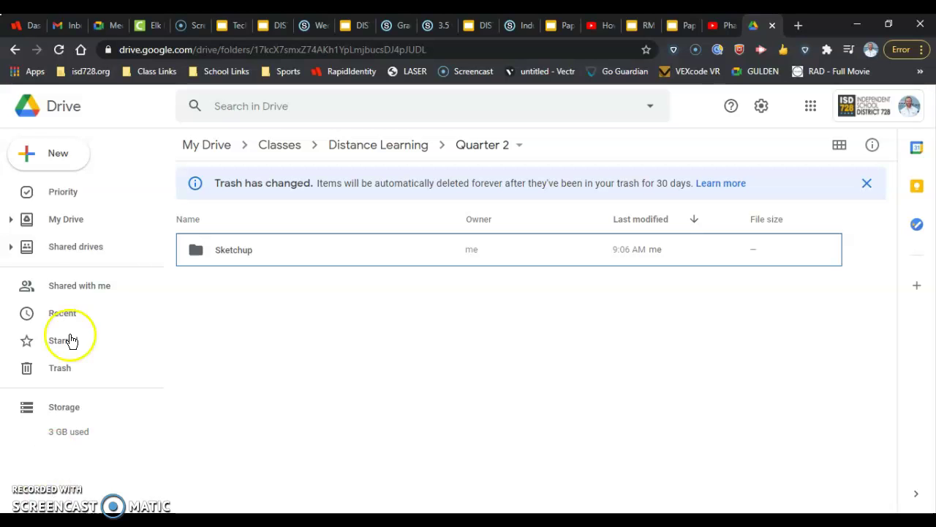
pyautogui.click(30, 74)
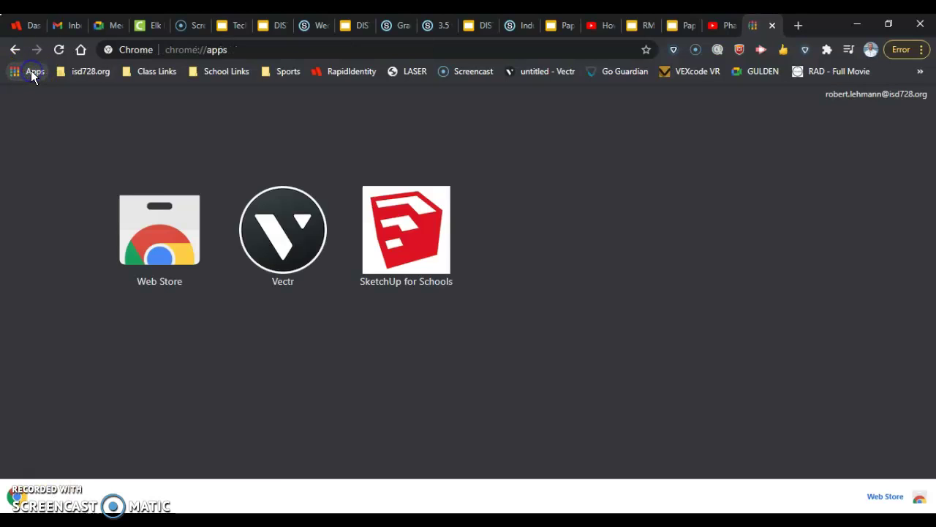
# Step: Launch the SketchUp for Schools app from chrome://apps and wait for its Home page
pyautogui.click(394, 290)
pyautogui.click(409, 289)
pyautogui.click(405, 292)
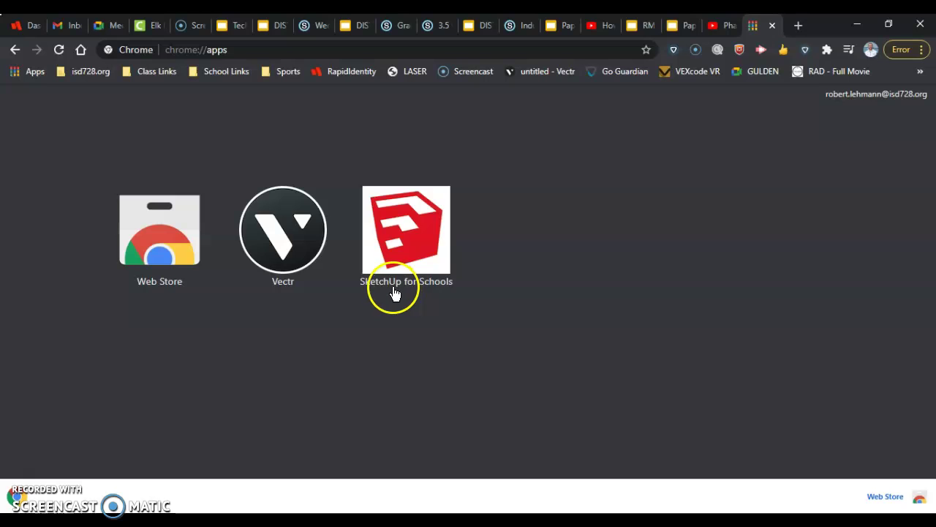
pyautogui.click(400, 241)
pyautogui.click(419, 269)
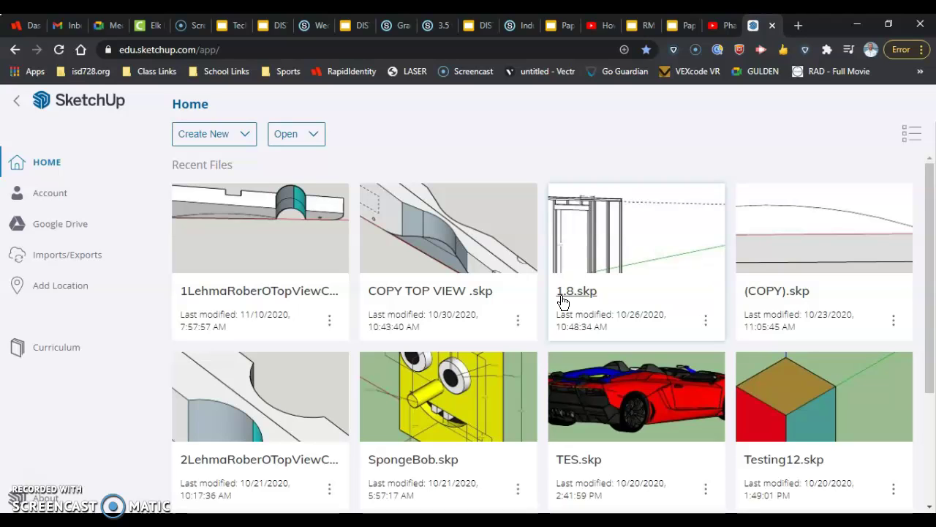
pyautogui.click(215, 136)
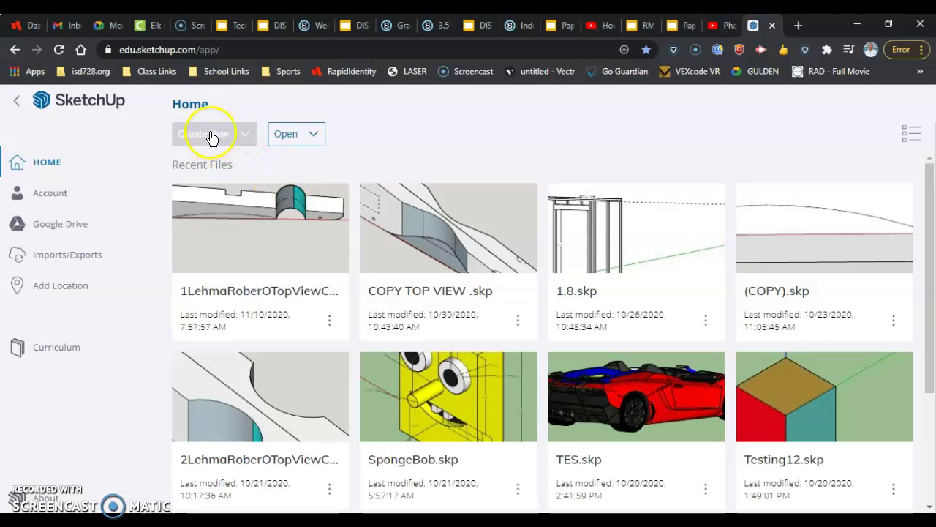
# Step: Create a new model from Simple Template - Millimeters
pyautogui.click(225, 140)
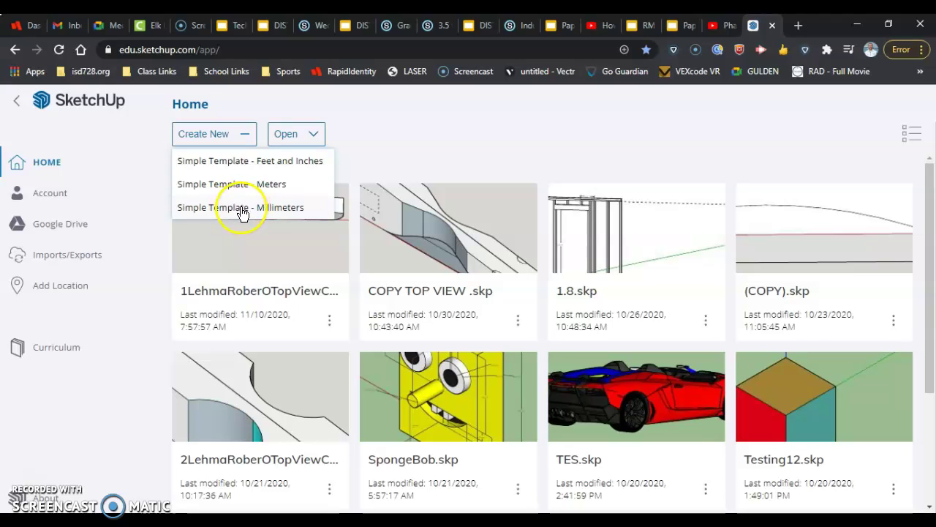
pyautogui.click(245, 211)
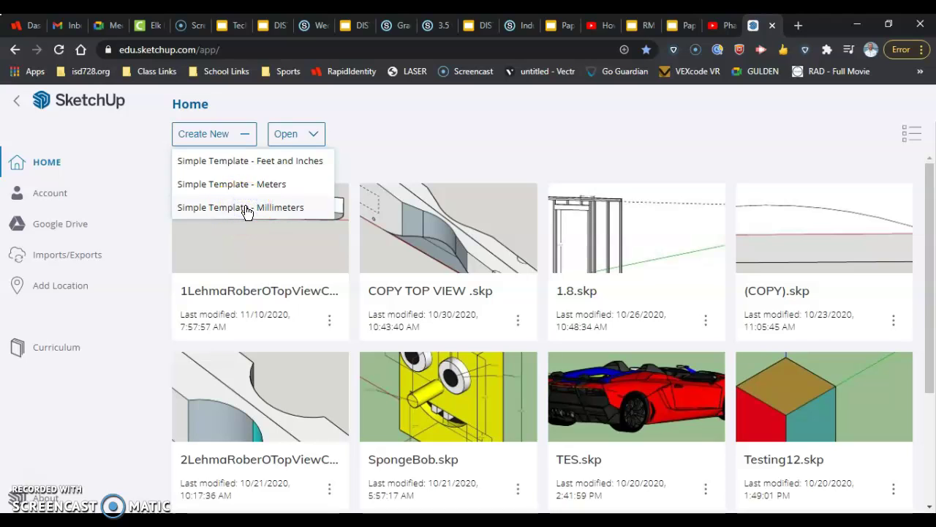
pyautogui.click(272, 210)
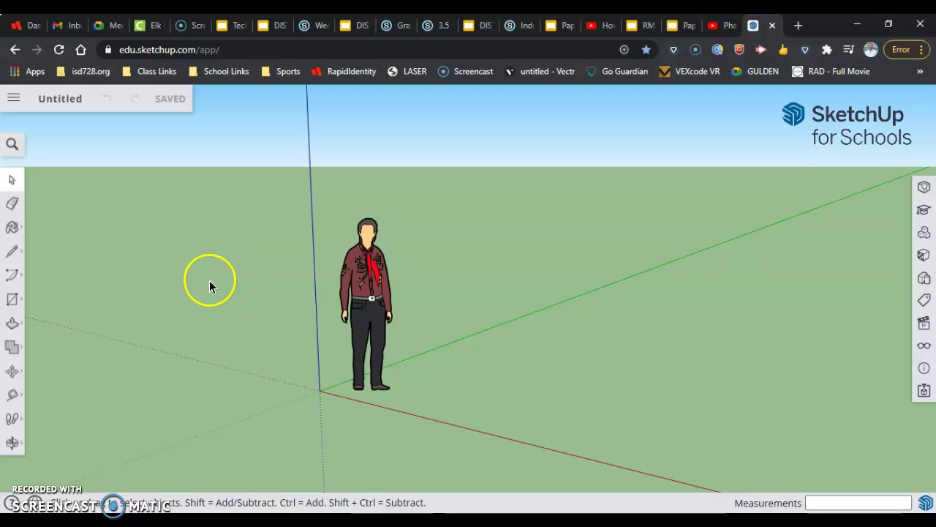
# Step: Replace Untitled with basicShapes plus the student's name and confirm with OK
pyautogui.click(52, 102)
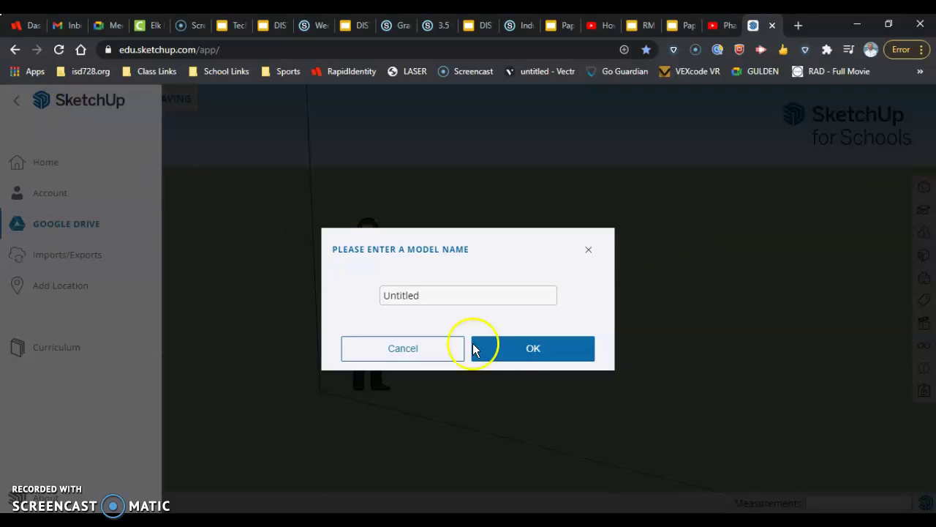
pyautogui.moveTo(421, 295); pyautogui.dragTo(381, 292)
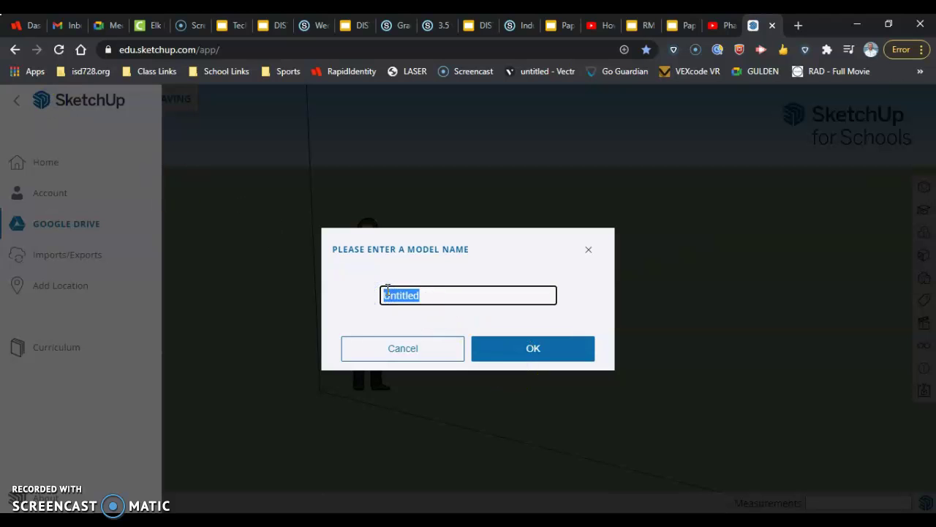
pyautogui.write('basicShapes')
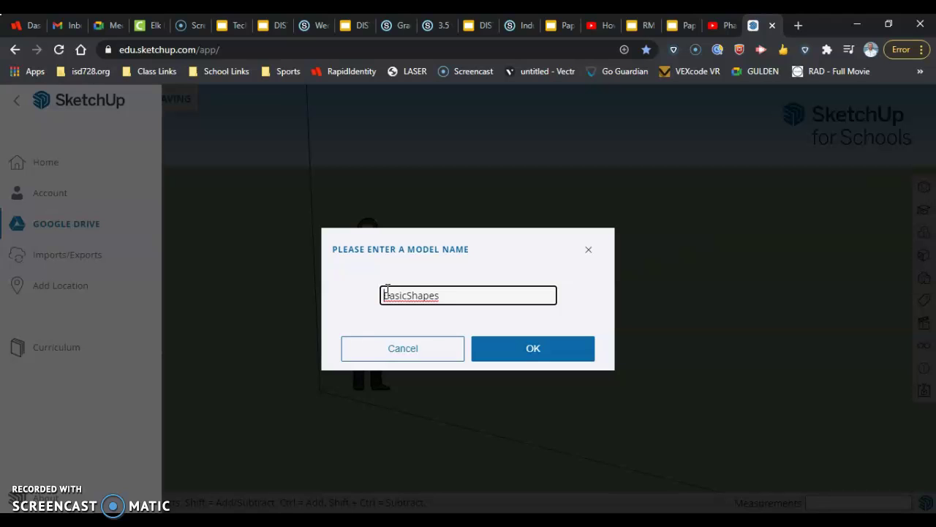
pyautogui.write('1')
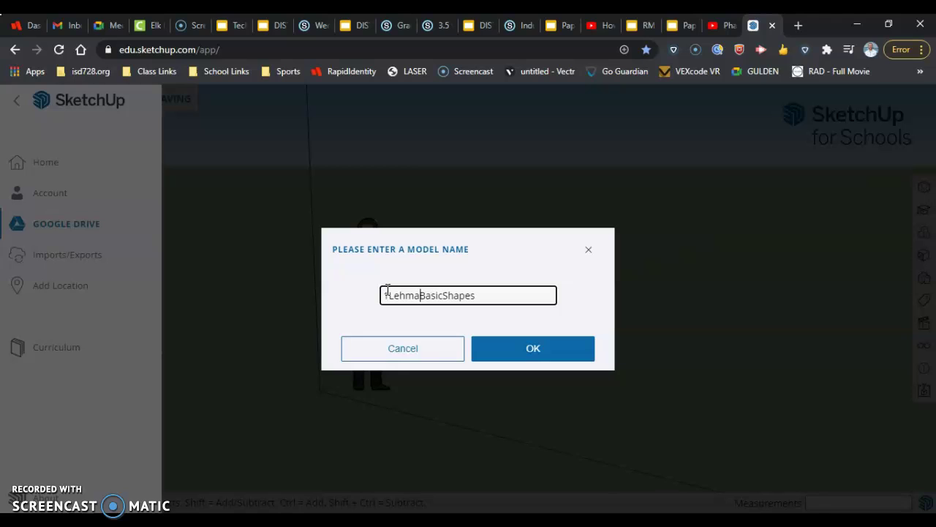
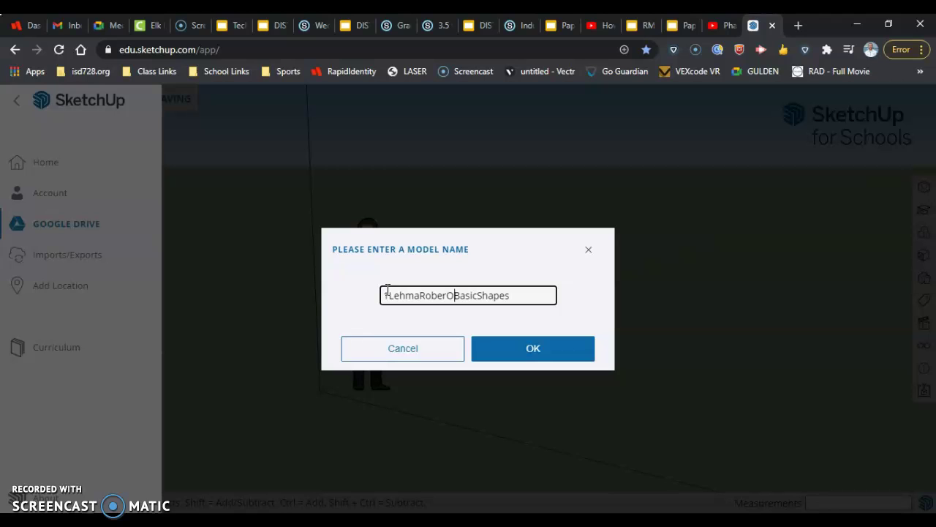
pyautogui.click(447, 301)
pyautogui.click(539, 348)
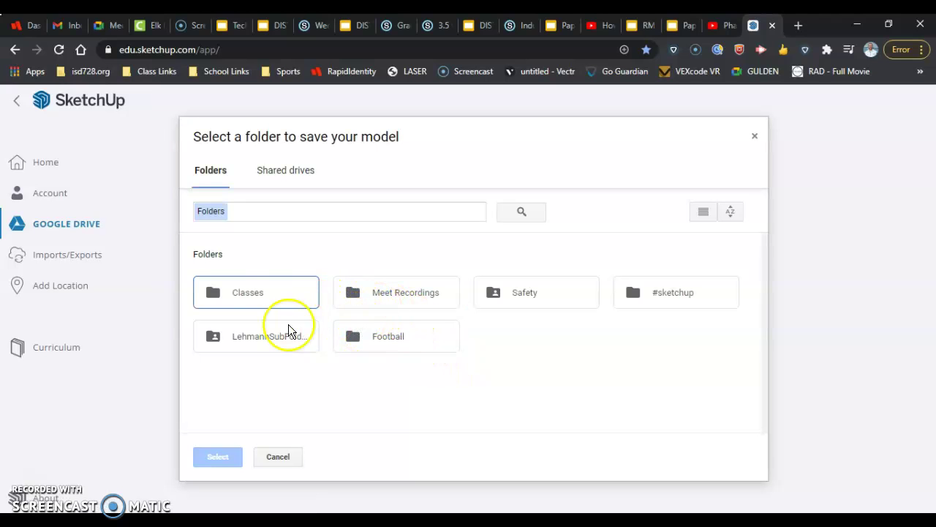
# Step: Browse Classes › Distance Learning › Quarter 2 › Sketchup, then close the picker without saving
pyautogui.doubleClick(246, 291)
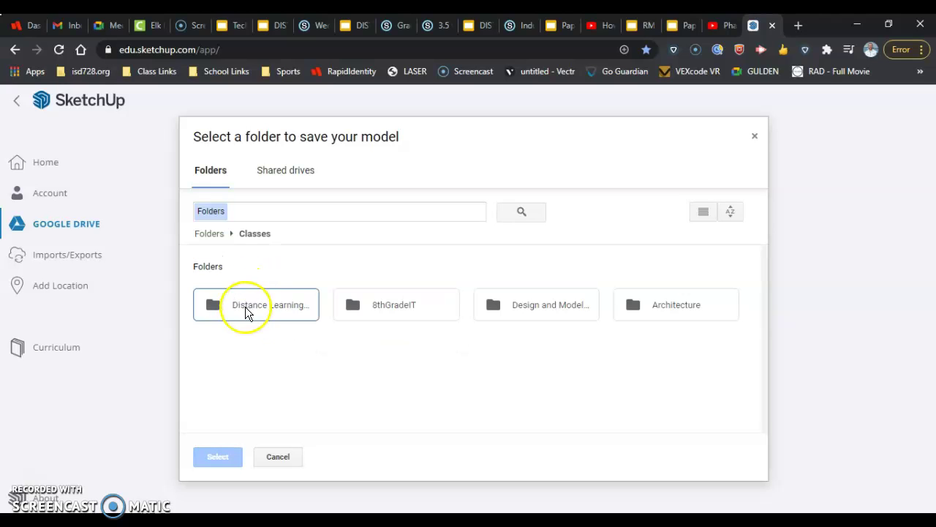
pyautogui.doubleClick(299, 301)
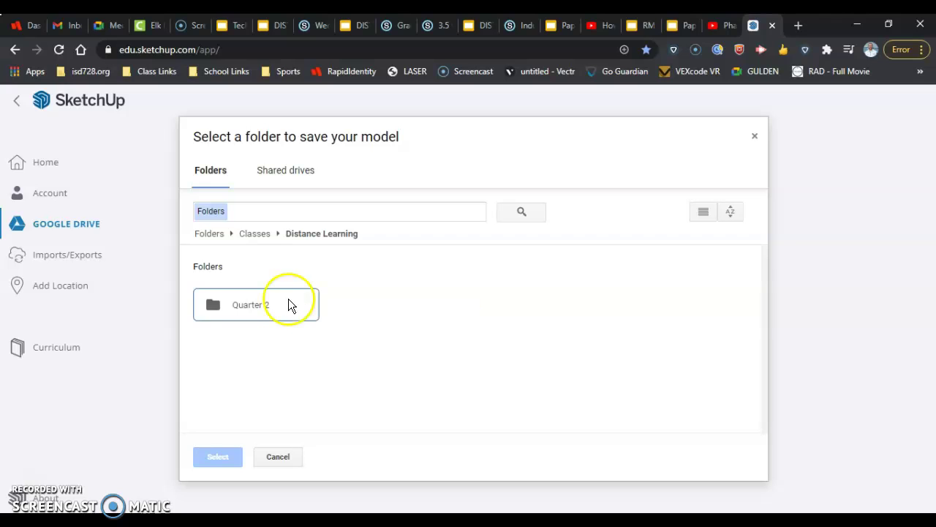
pyautogui.doubleClick(238, 307)
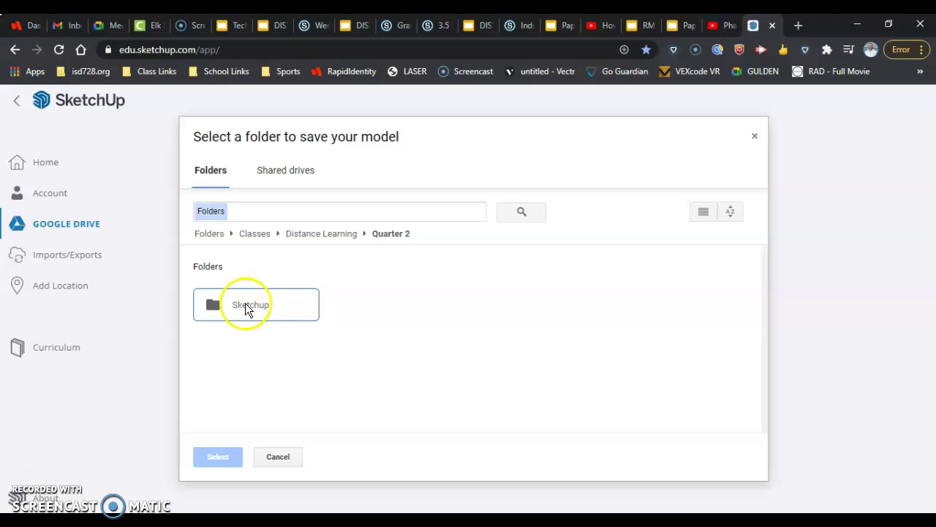
pyautogui.doubleClick(246, 306)
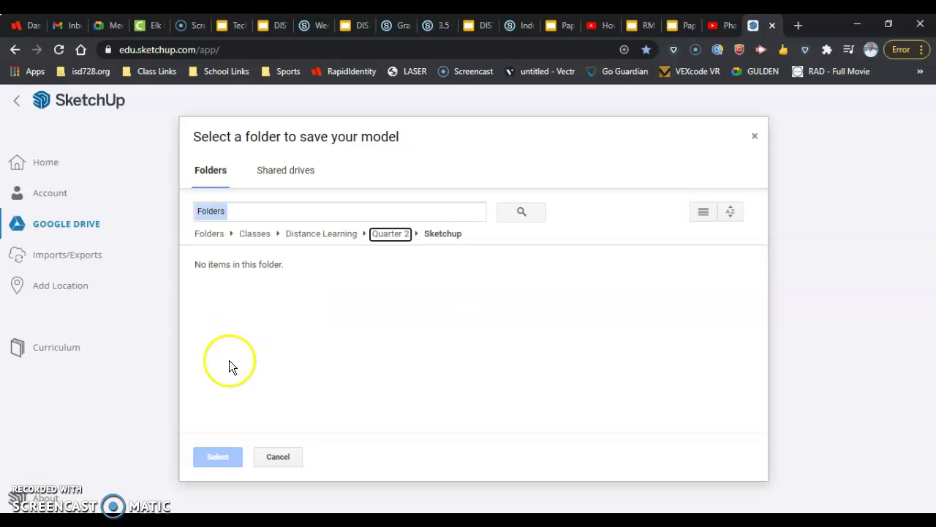
pyautogui.click(277, 456)
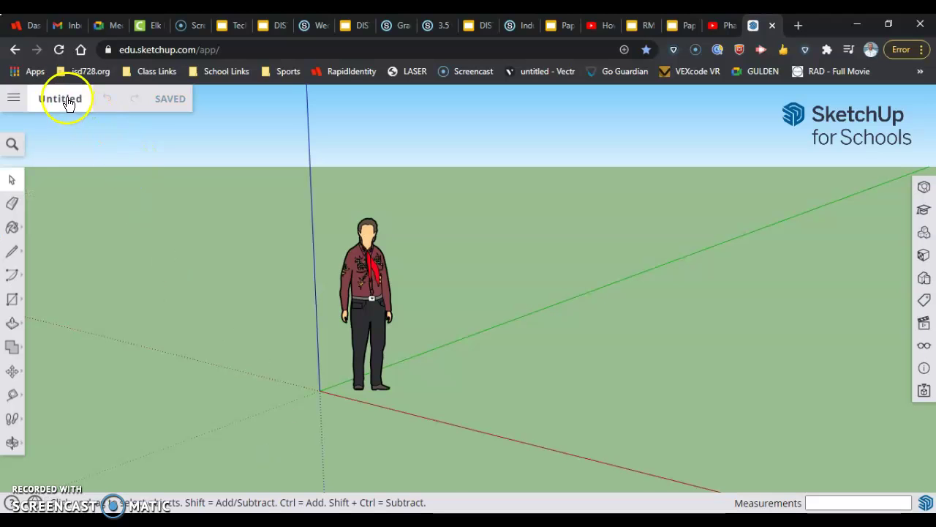
# Step: Rename the model to '1', the student's name, then BasicShapes, and confirm
pyautogui.click(67, 103)
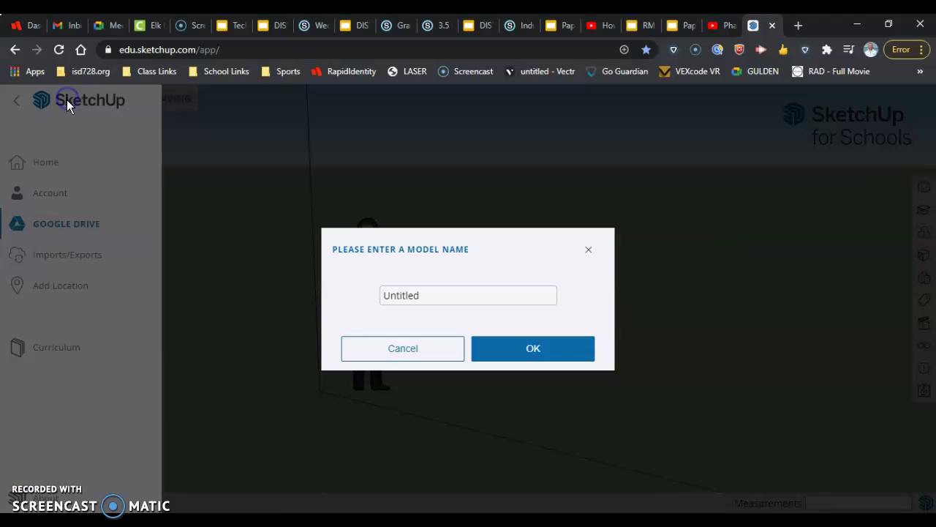
pyautogui.click(423, 295)
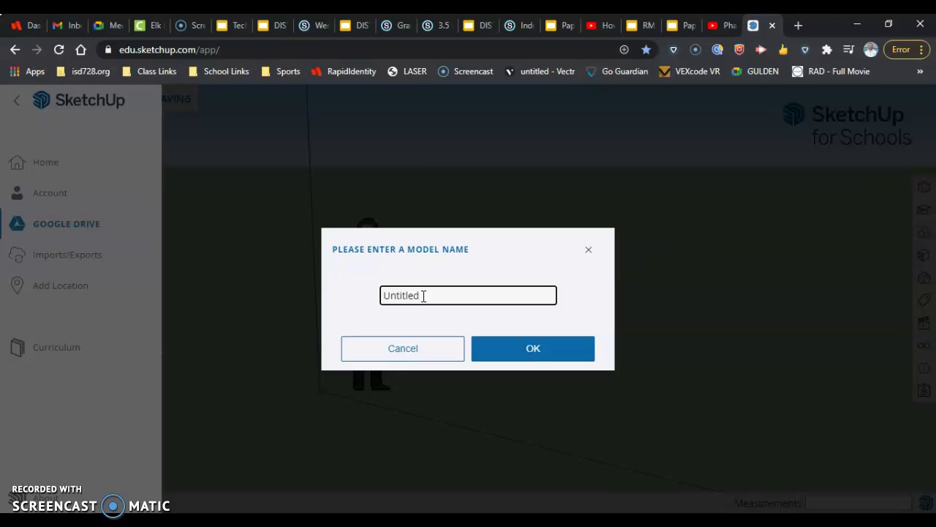
pyautogui.press('BackSpace')
pyautogui.press('BackSpace')
pyautogui.press('BackSpace')
pyautogui.press('BackSpace')
pyautogui.press('BackSpace')
pyautogui.press('BackSpace')
pyautogui.press('BackSpace')
pyautogui.press('BackSpace')
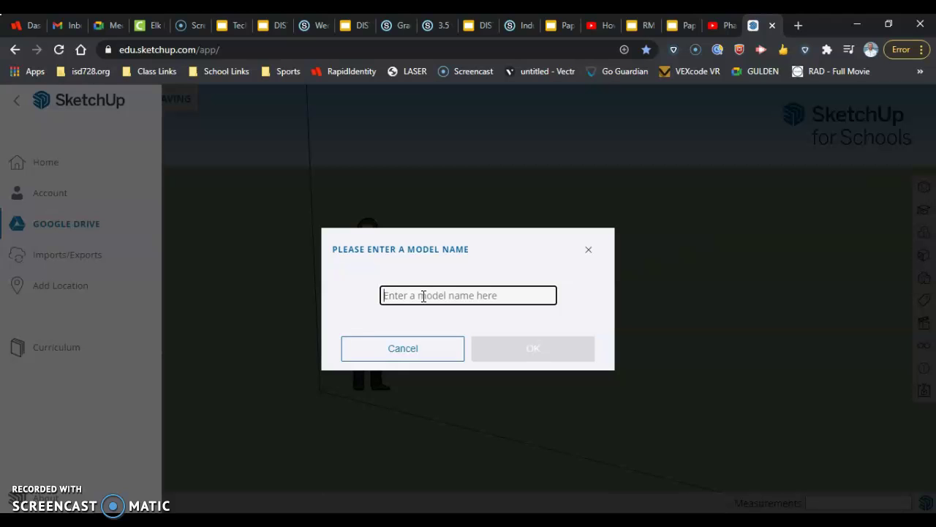
pyautogui.write('Basic')
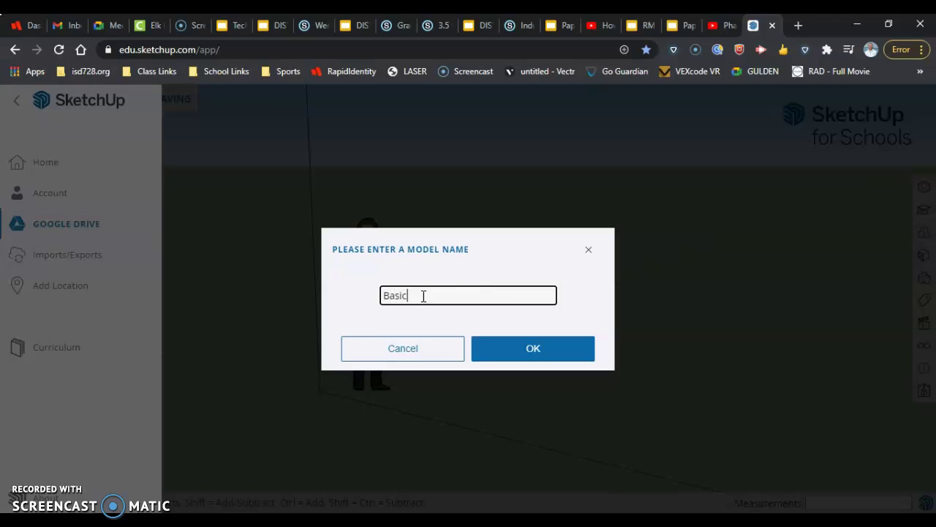
pyautogui.write('Shapes')
pyautogui.doubleClick(382, 294)
pyautogui.click(380, 295)
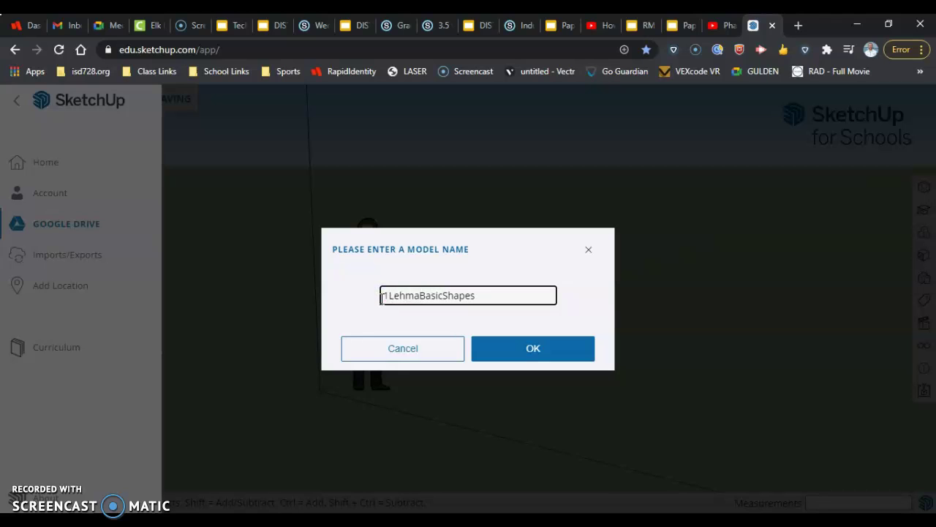
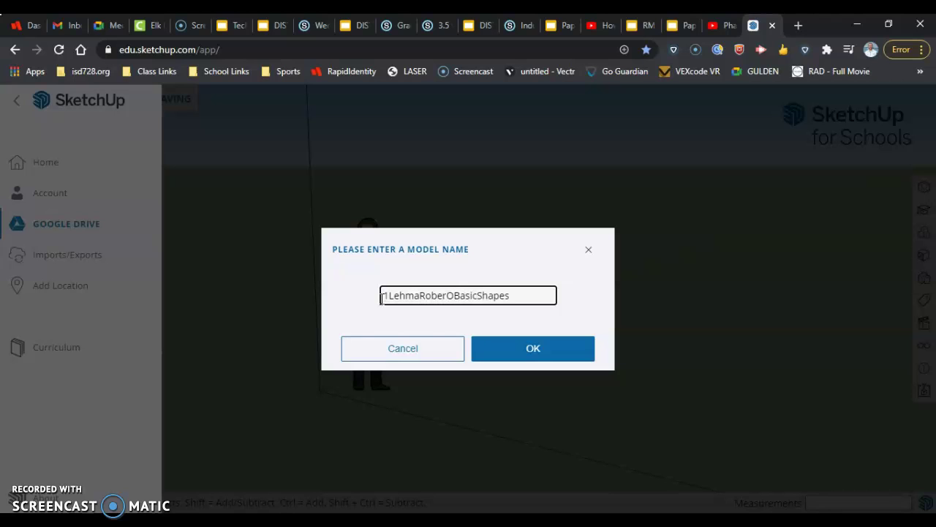
pyautogui.click(503, 352)
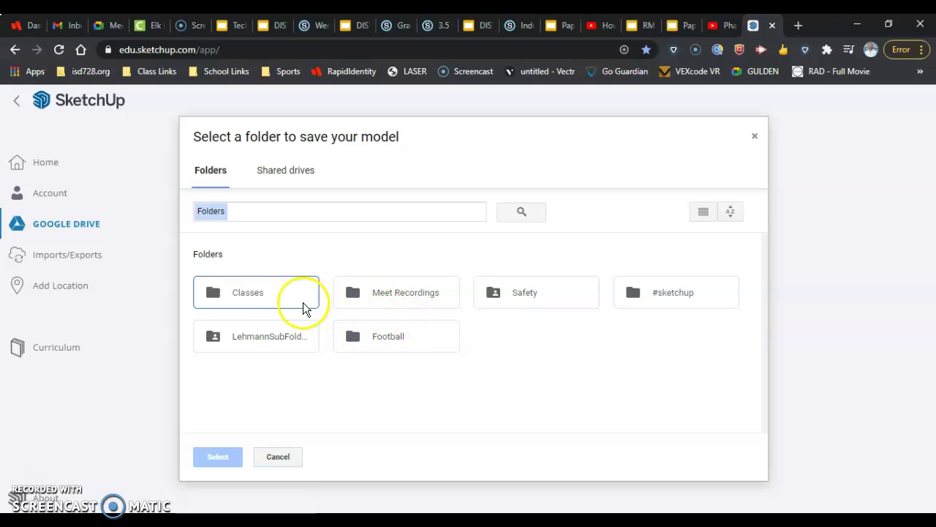
# Step: Open Classes › Distance Learning, choose Quarter 2, and save the model there
pyautogui.click(299, 297)
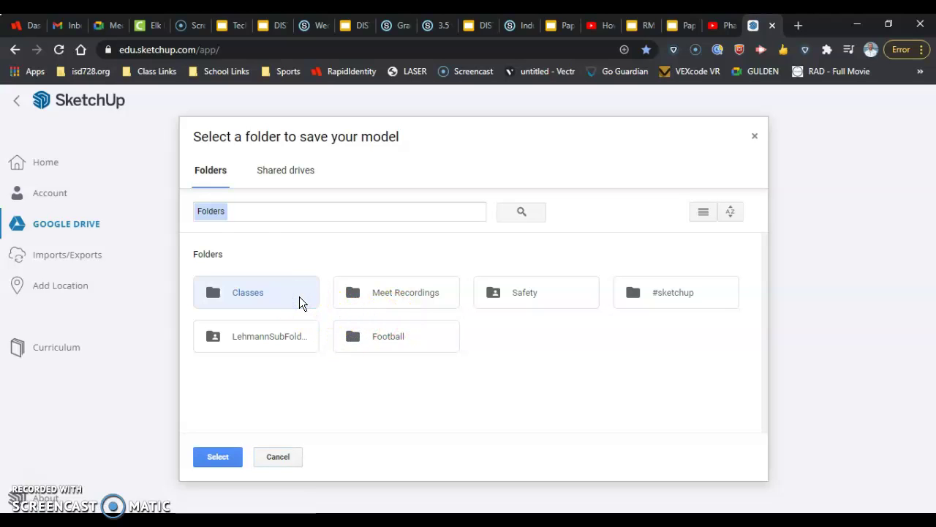
pyautogui.doubleClick(299, 296)
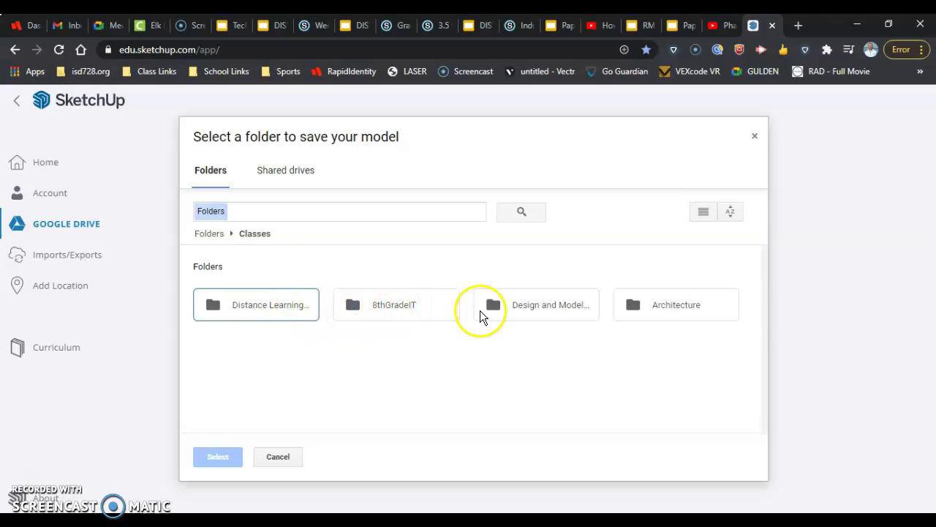
pyautogui.click(276, 312)
pyautogui.doubleClick(277, 312)
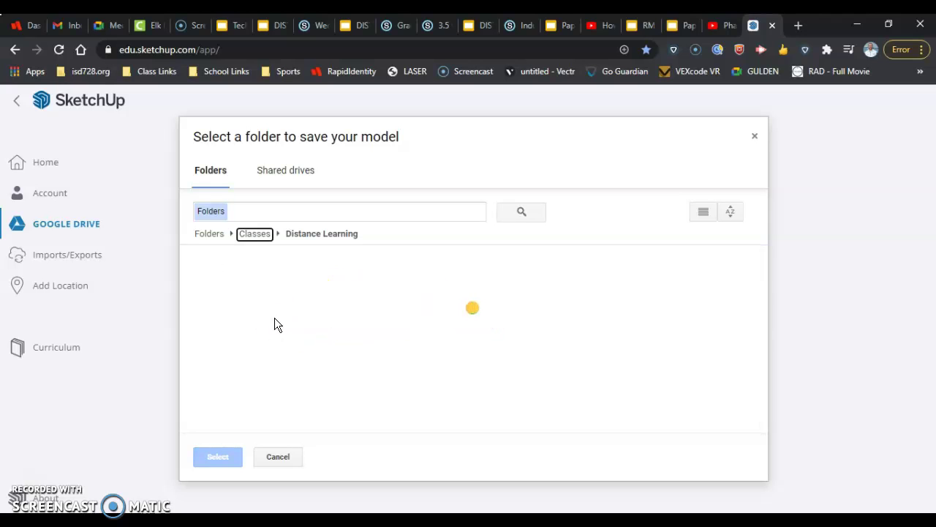
pyautogui.click(263, 314)
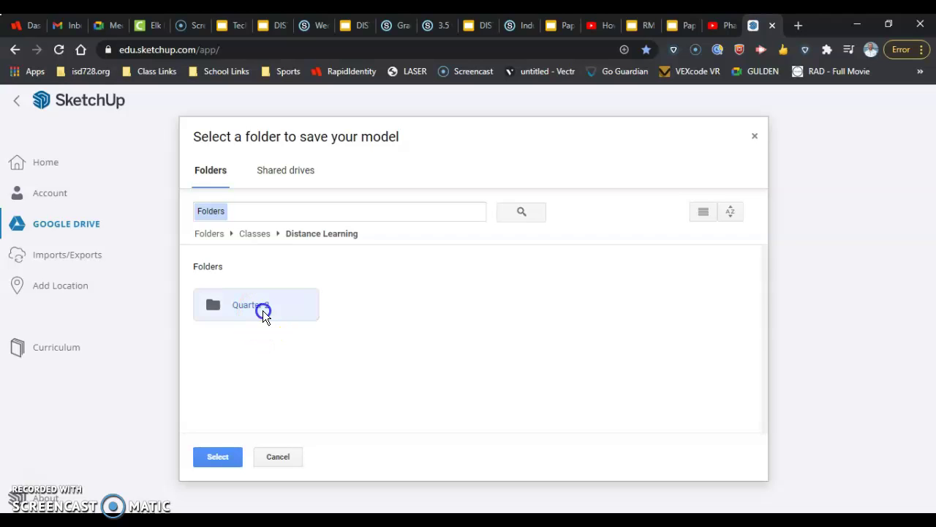
pyautogui.click(218, 458)
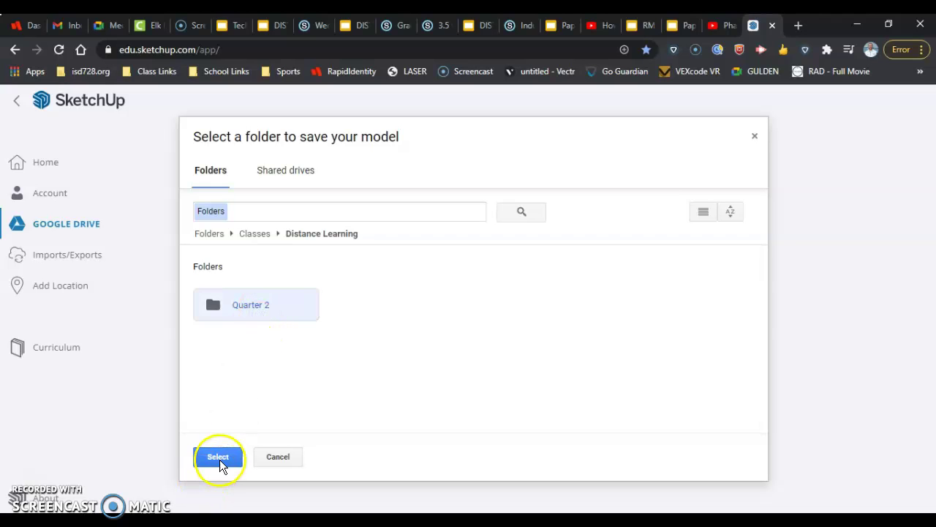